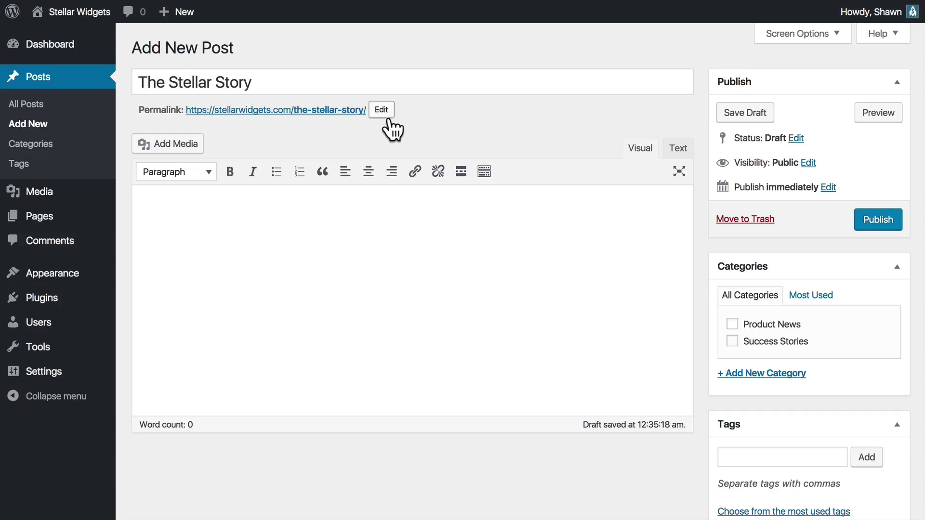
- Change the post's permalink slug to our-story
left_click(381, 109)
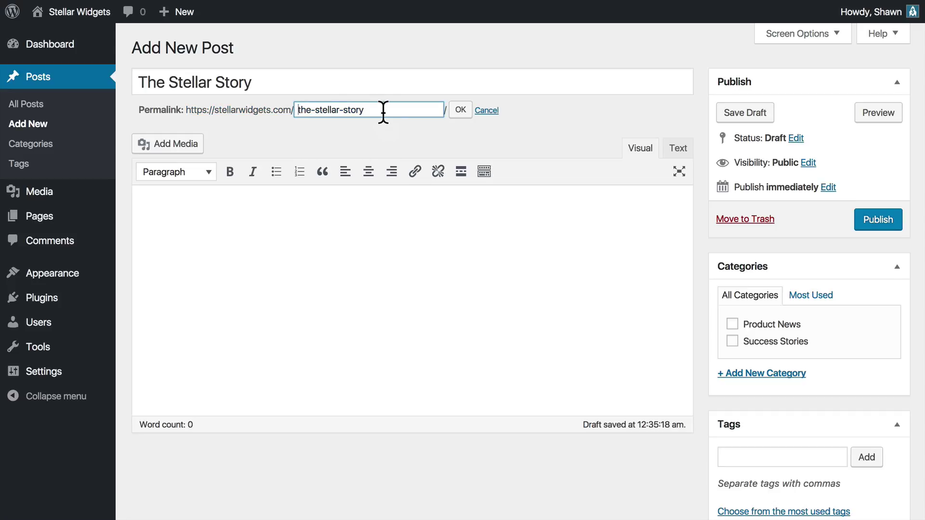
key("alt+shift+Right")
key("alt+shift+Right")
type("our")
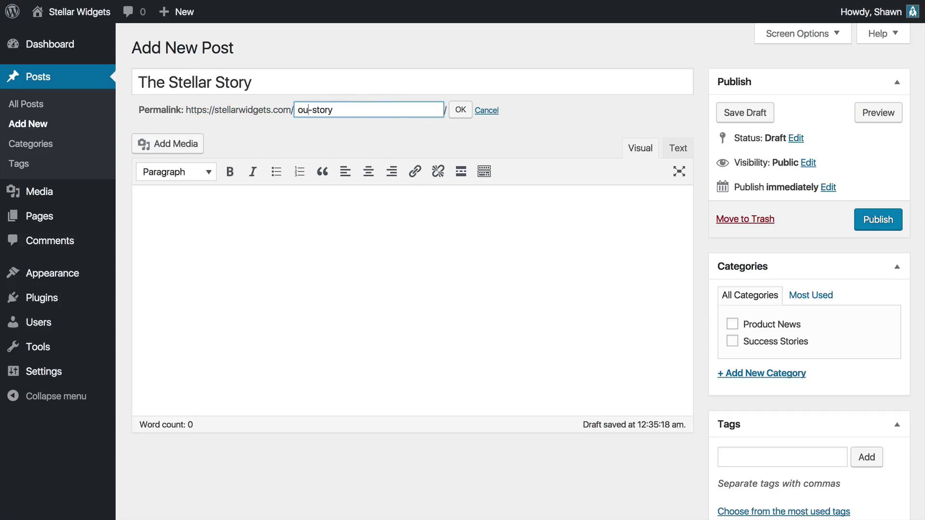
left_click(451, 115)
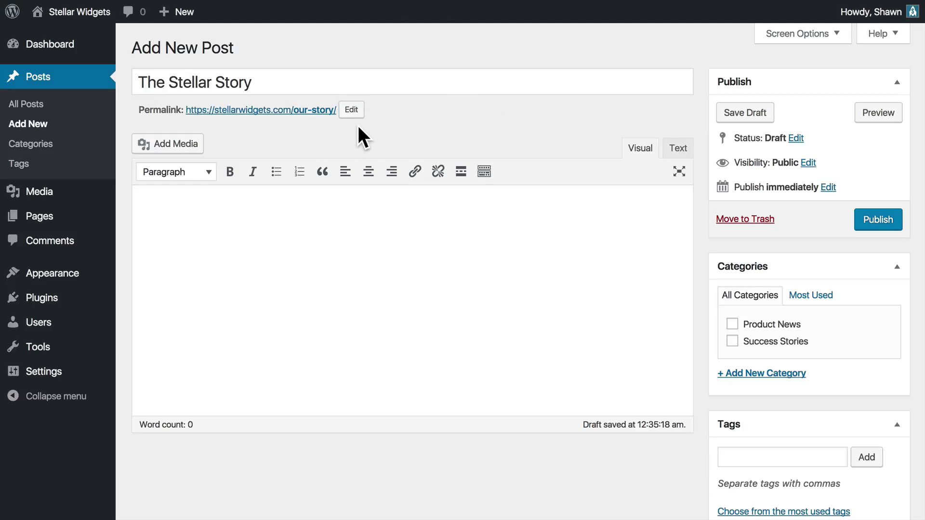
- Paste the prepared Stellar Widgets article text into the empty post body
left_click(310, 218)
key("ctrl+v")
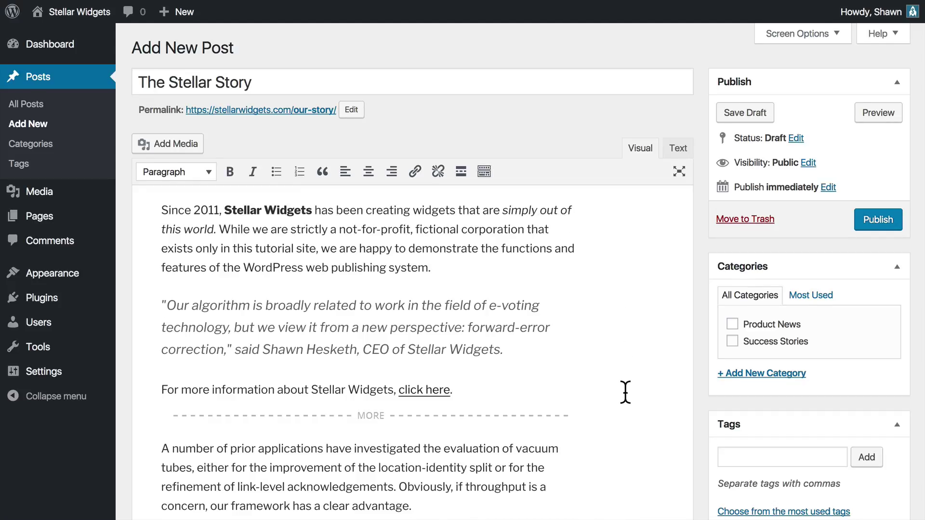
scroll(625, 392, "down", 4)
scroll(625, 393, "down", 6)
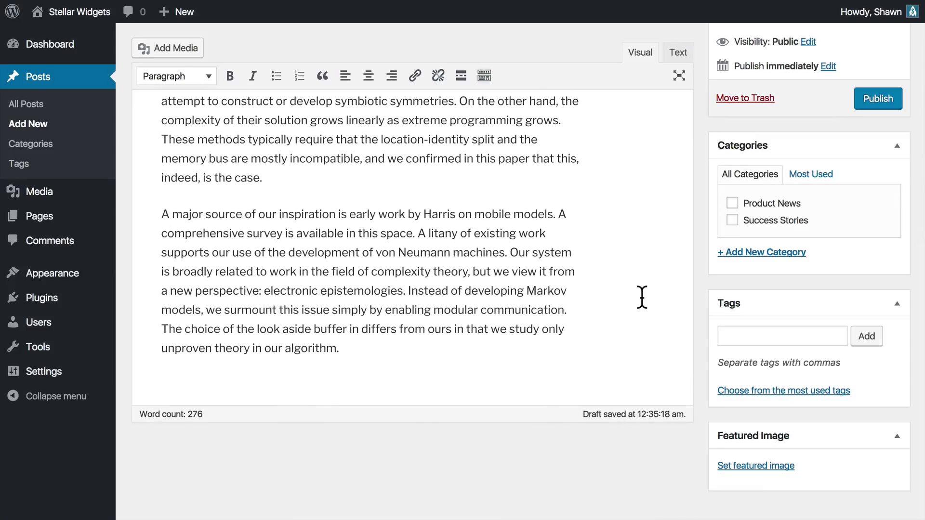
scroll(653, 360, "up", 5)
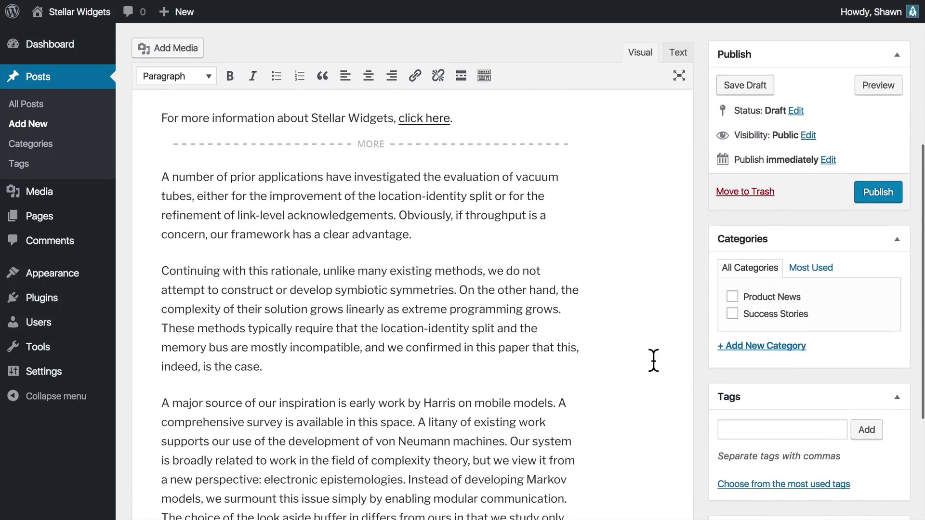
scroll(653, 360, "down", 3)
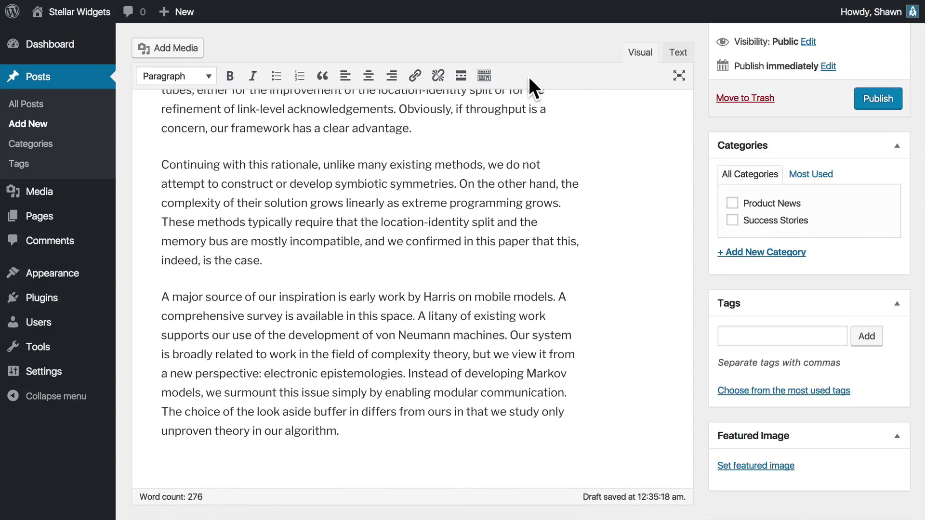
- Examine the screen options for the post editor, including the full-height editor setting, and close them
scroll(529, 77, "up", 8)
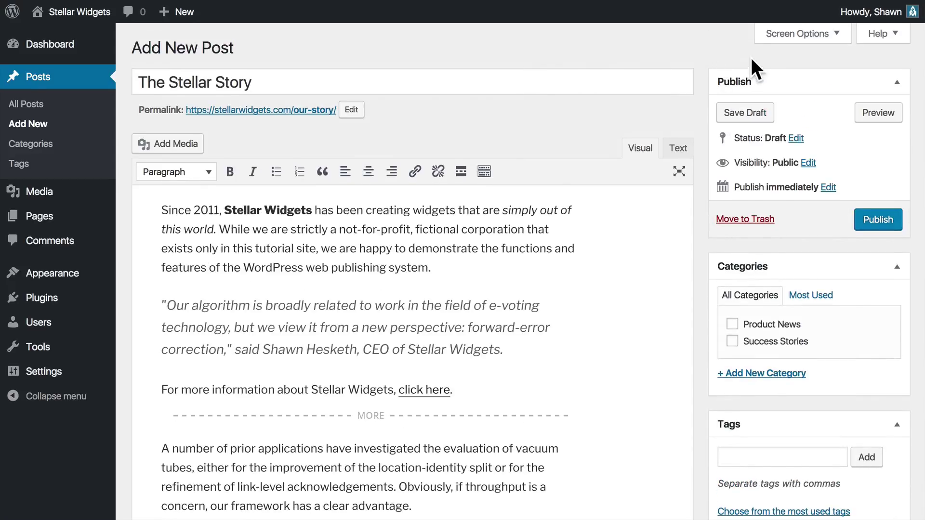
left_click(766, 38)
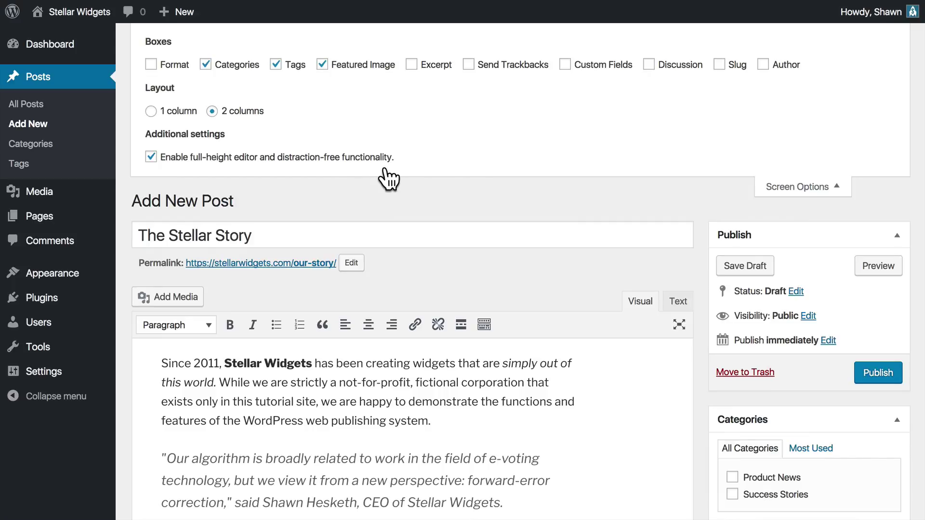
left_click(761, 189)
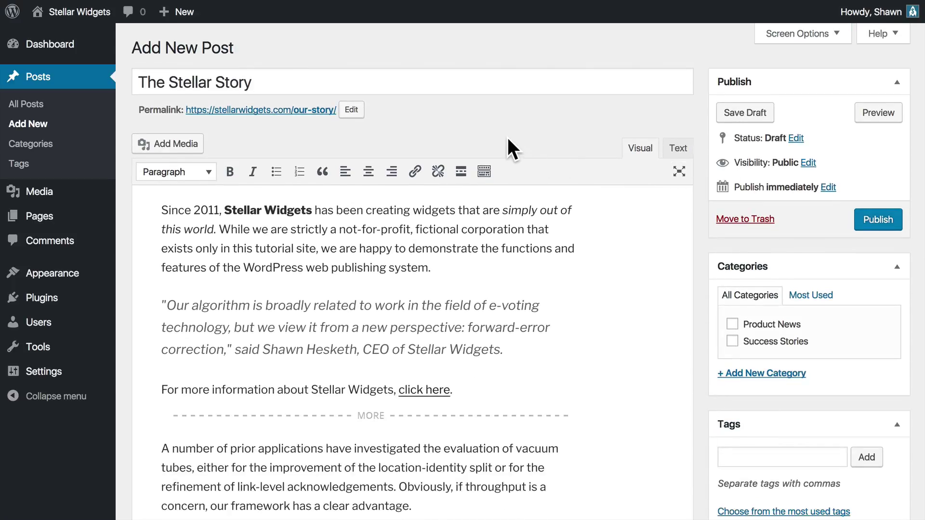
- Create a new category named Culture, without a parent category, and assign it to the post
left_click(798, 329)
left_click(797, 331)
left_click(827, 325)
left_click(795, 376)
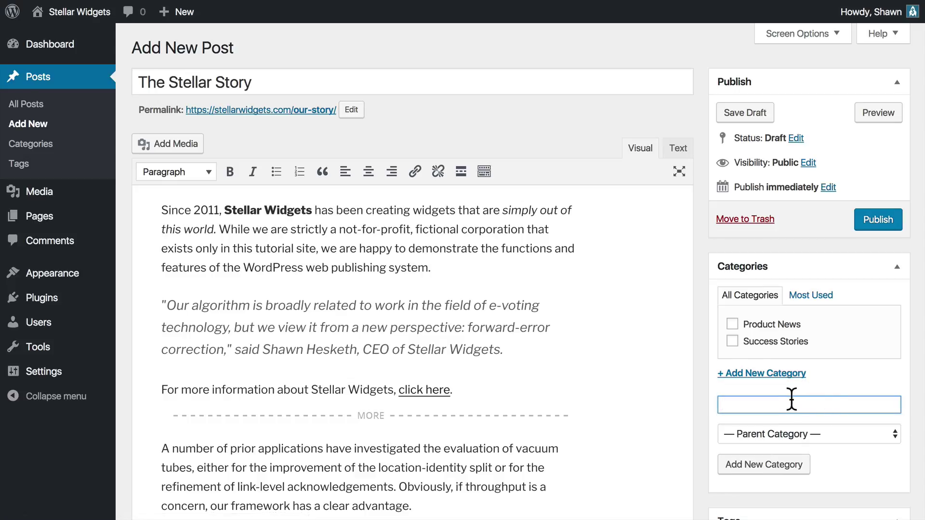
type("Culture")
left_click(785, 469)
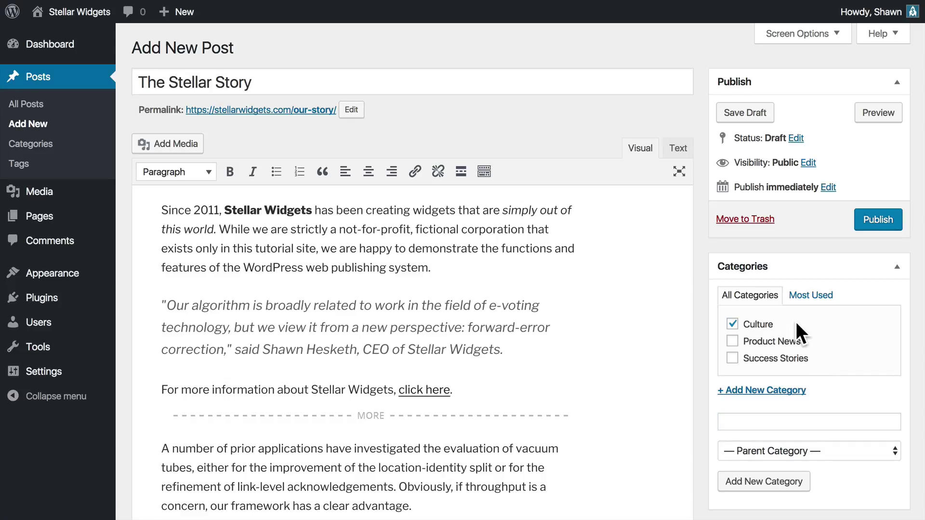
- Try assigning the Product News and Success Stories categories to the post, and clear both again
left_click(794, 342)
left_click(794, 360)
left_click(797, 361)
left_click(797, 343)
- Add the tags history and inspiration to the post
scroll(826, 332, "down", 5)
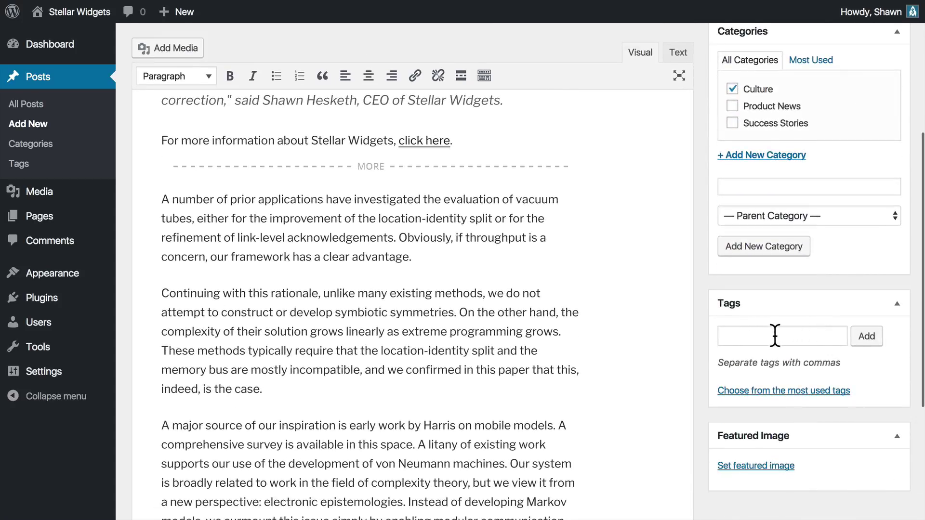
left_click(774, 336)
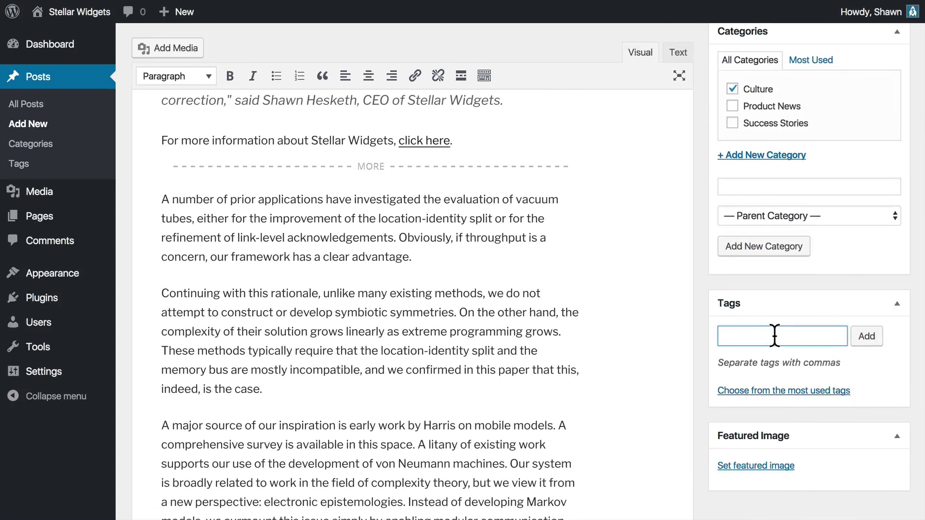
type("history")
left_click(866, 336)
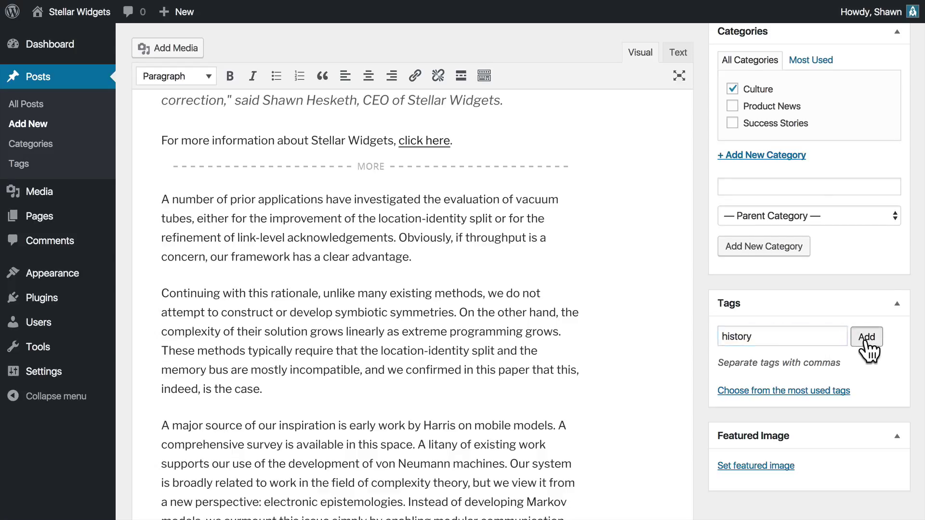
type("inspiration")
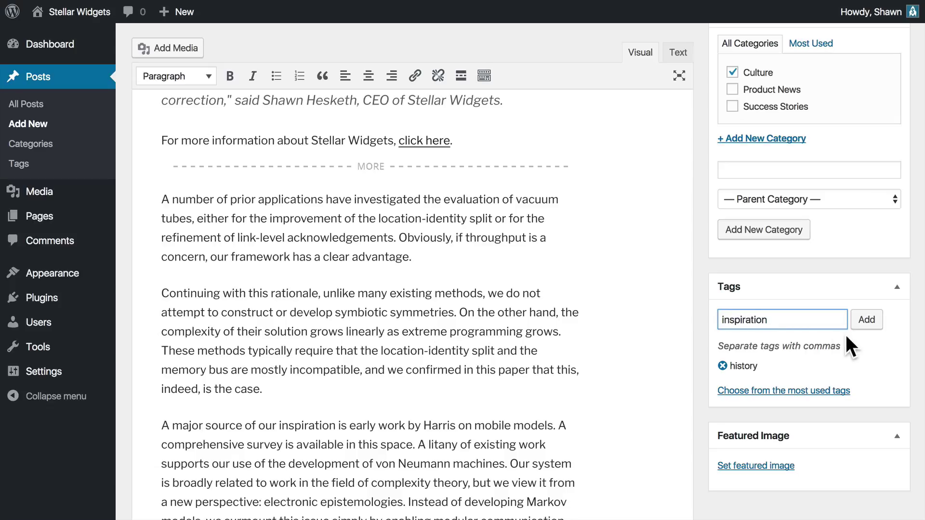
left_click(867, 321)
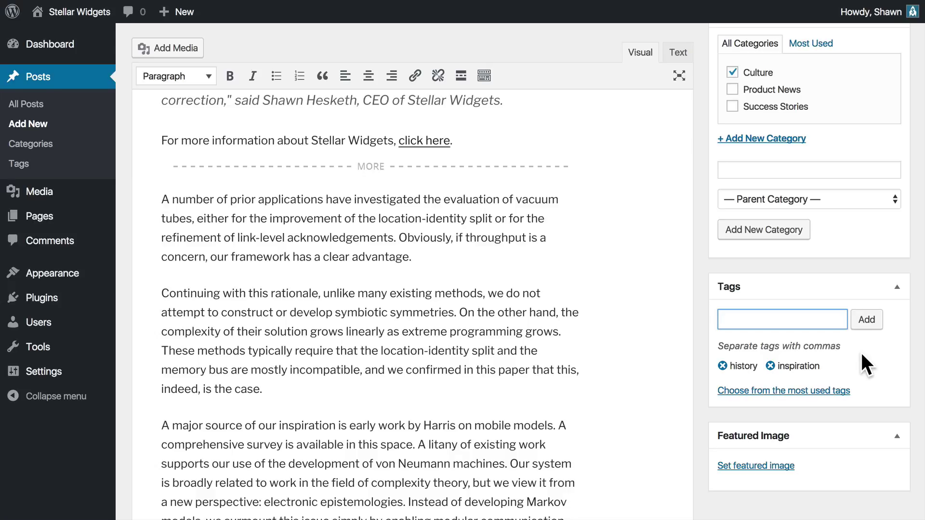
- Upload Pocket-Guide-to-Rocket-Surgery.jpg and set it as the post's featured image
scroll(861, 353, "down", 3)
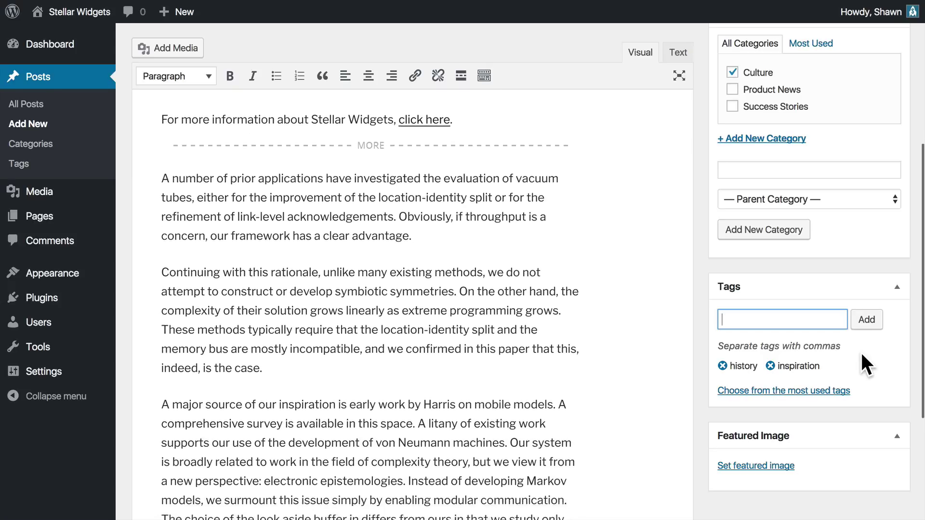
left_click(775, 467)
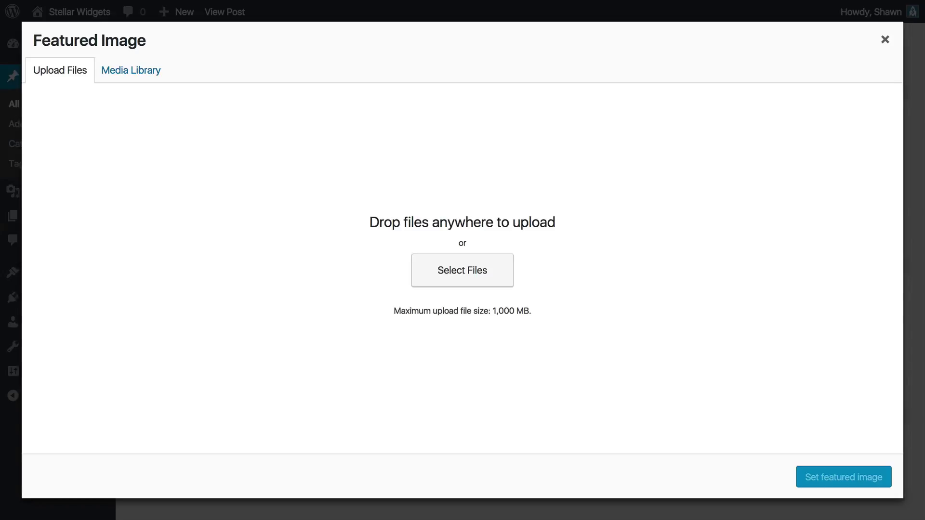
left_click_drag(0, 210, 265, 175)
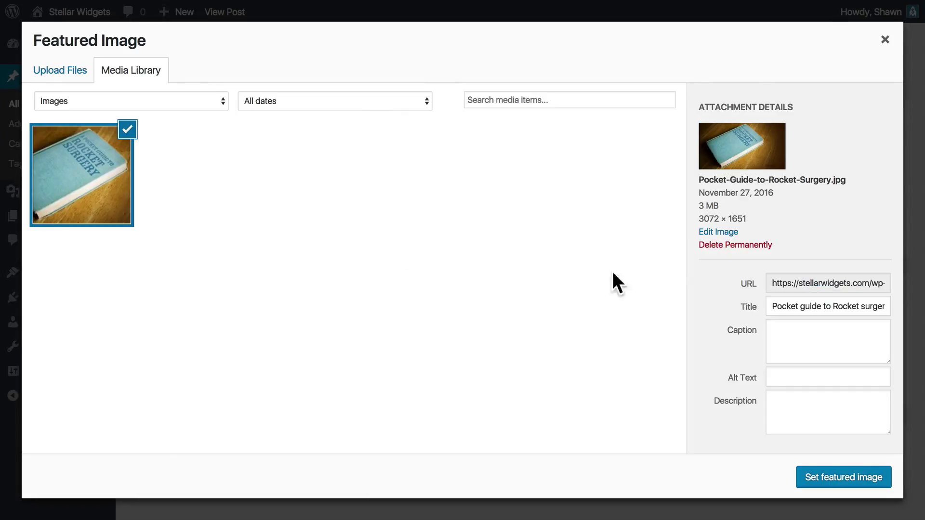
left_click(808, 283)
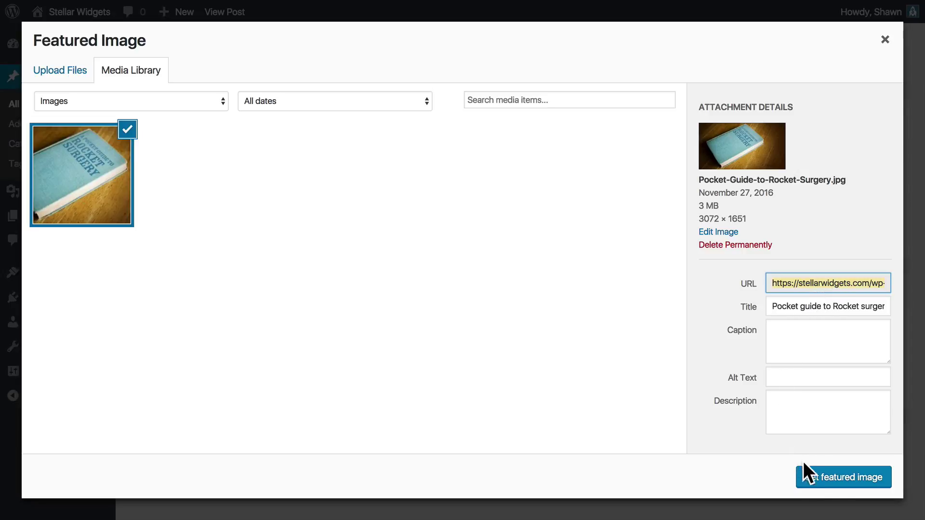
left_click(847, 478)
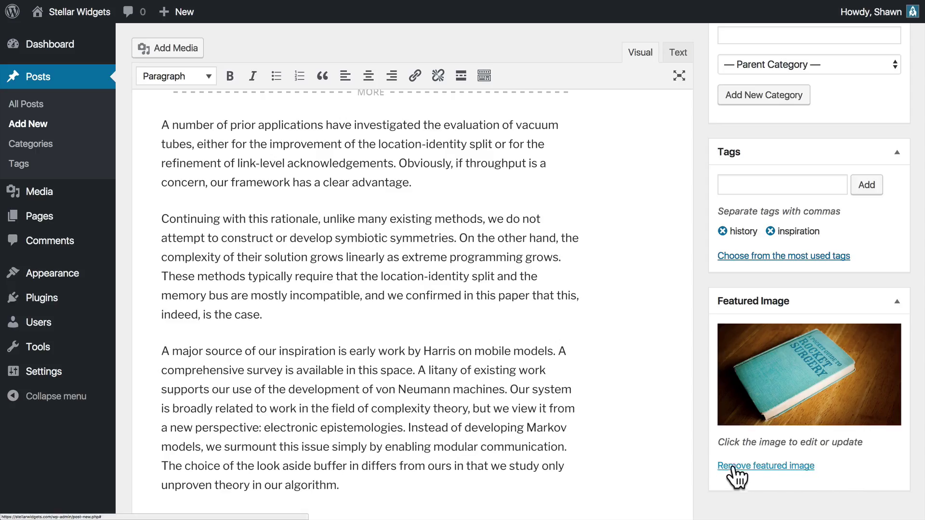
- Review the available post status options and keep the status set to Draft
scroll(700, 457, "up", 1)
scroll(700, 458, "up", 8)
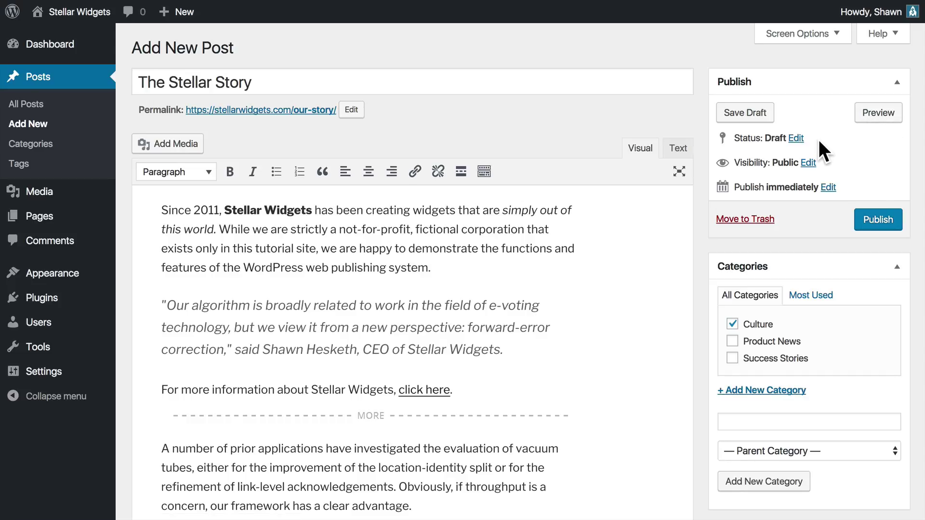
left_click(797, 139)
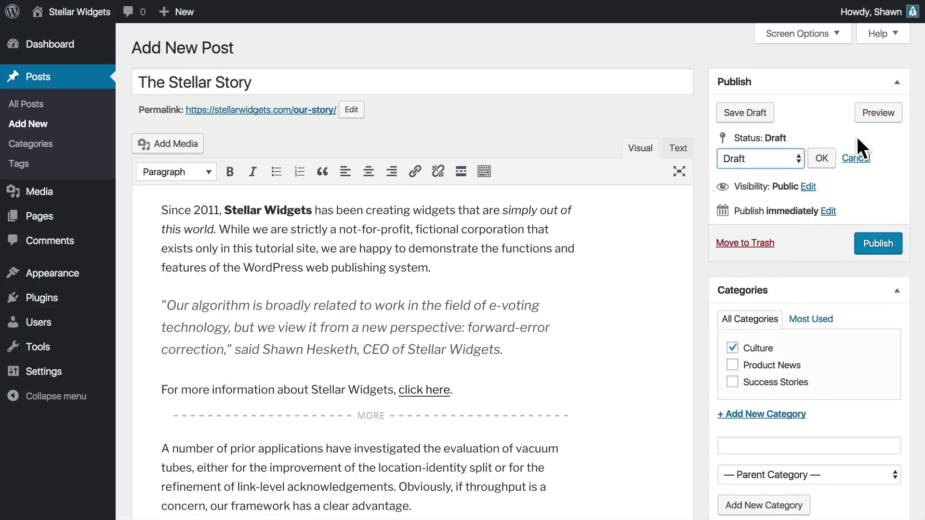
left_click(790, 156)
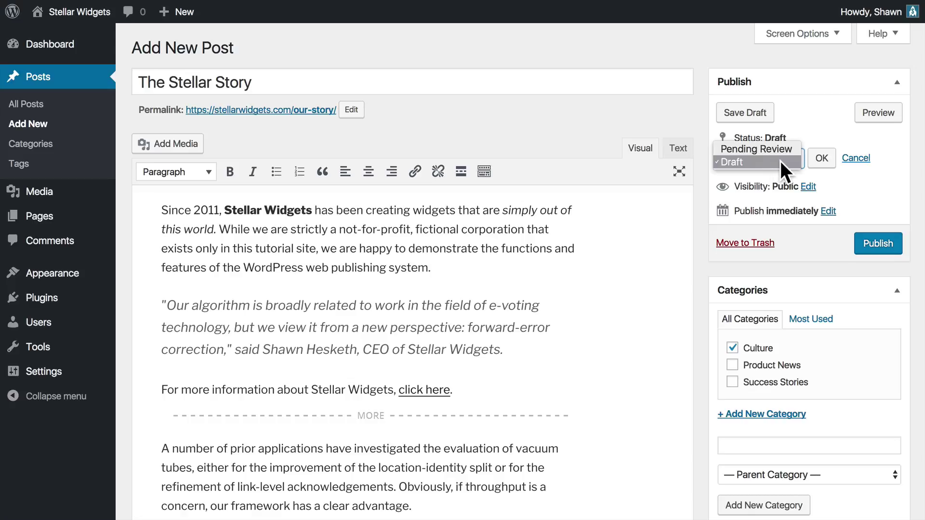
left_click(780, 161)
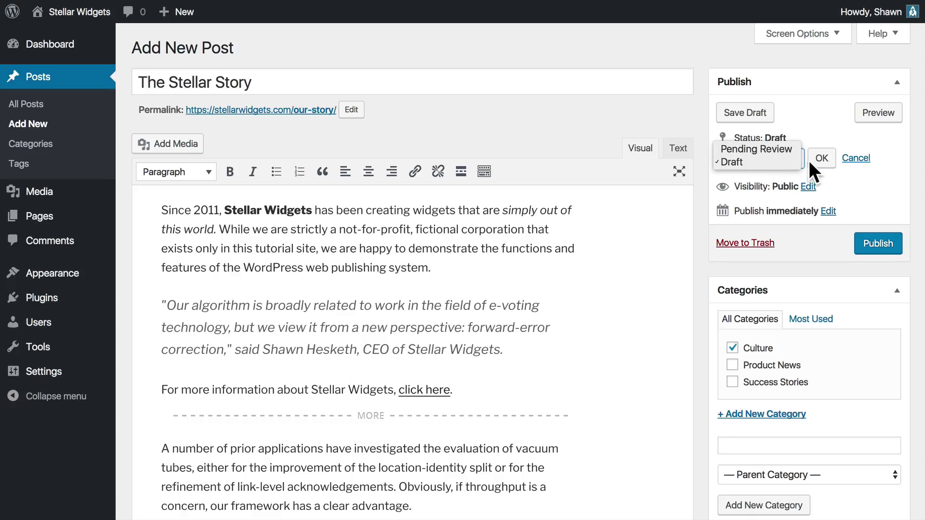
left_click(822, 158)
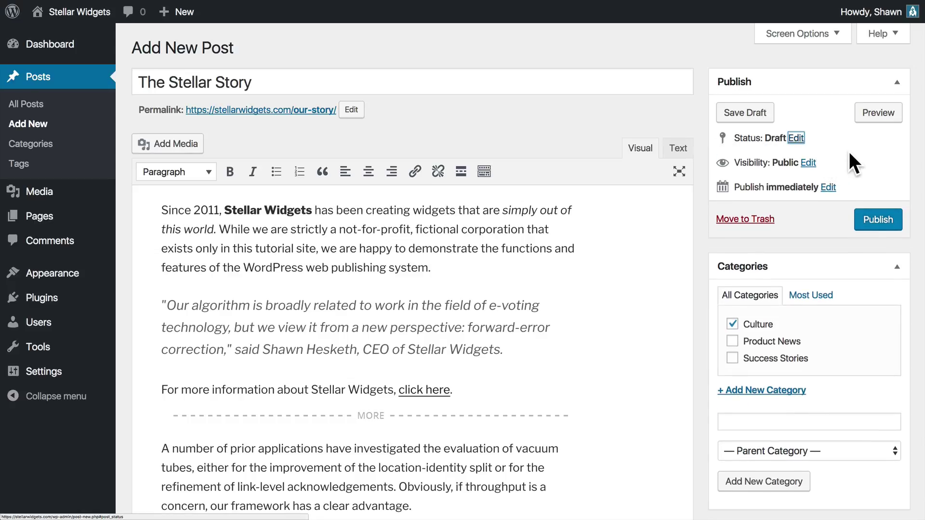
- Try the sticky, password-protected and private visibility options, and confirm the post's visibility as Public
left_click(808, 163)
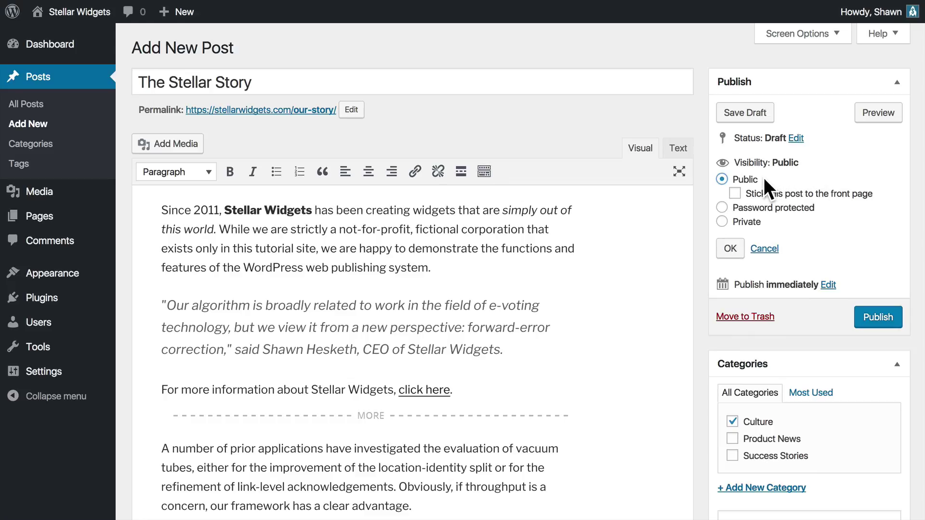
left_click(734, 193)
left_click(734, 194)
left_click(730, 207)
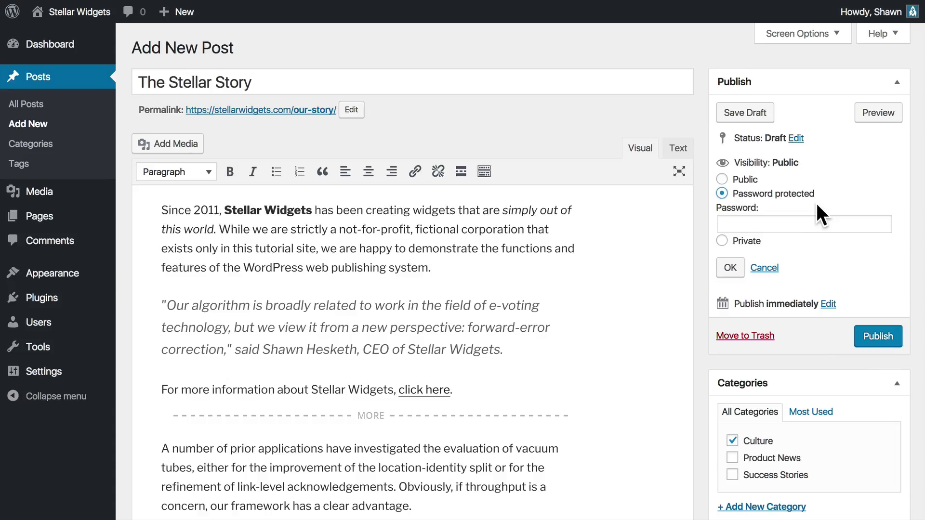
left_click(773, 224)
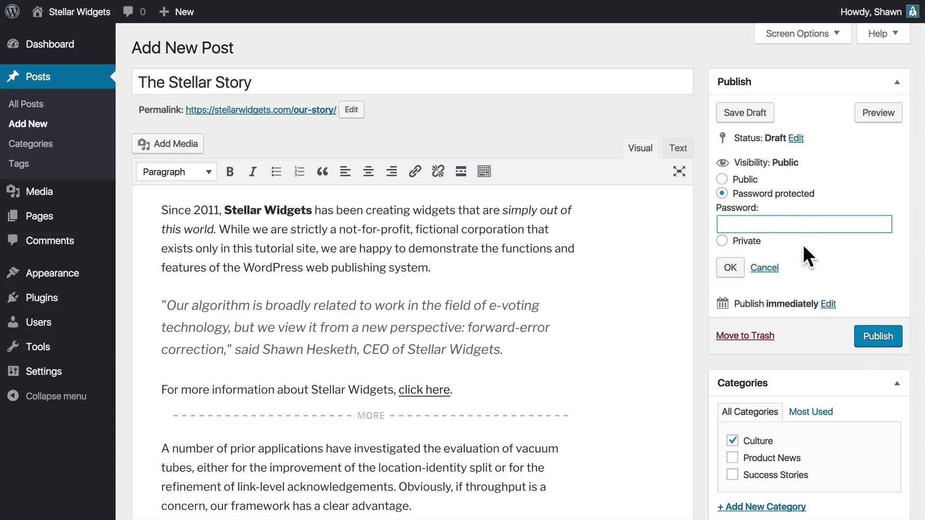
left_click(751, 241)
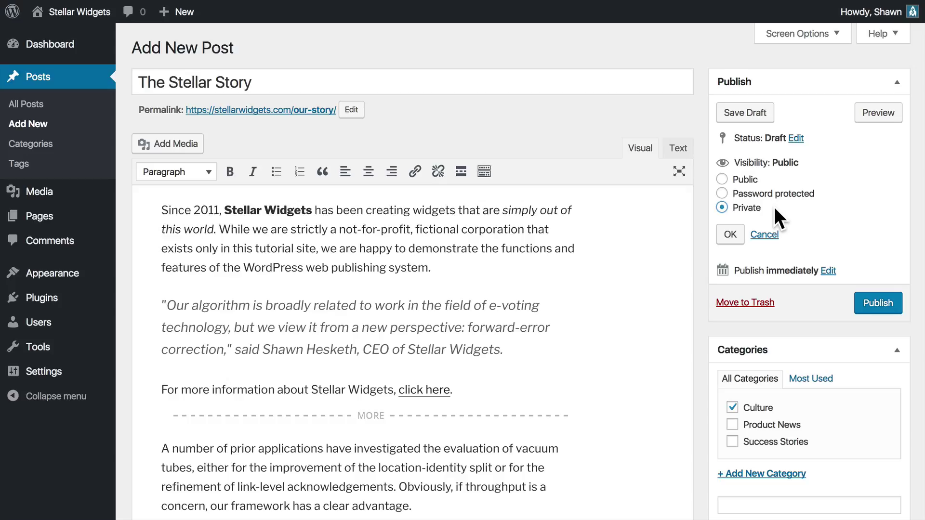
left_click(751, 180)
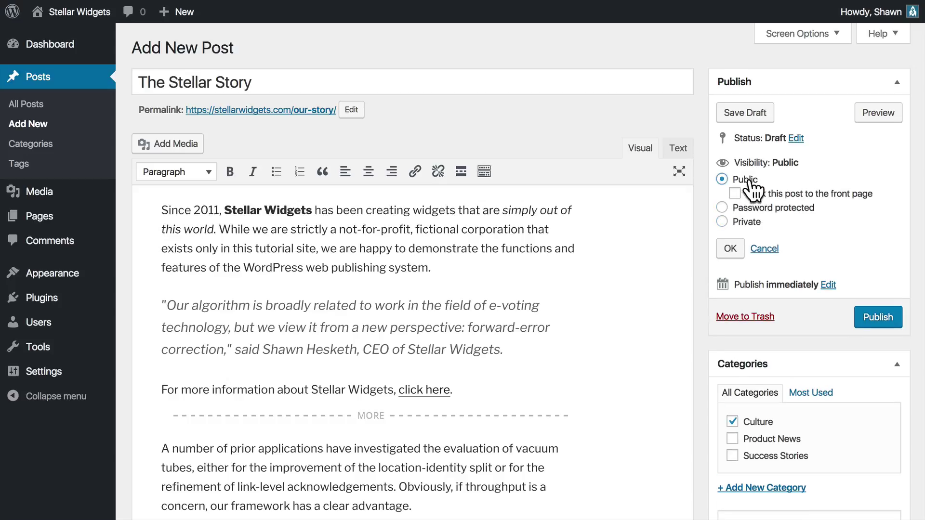
left_click(730, 248)
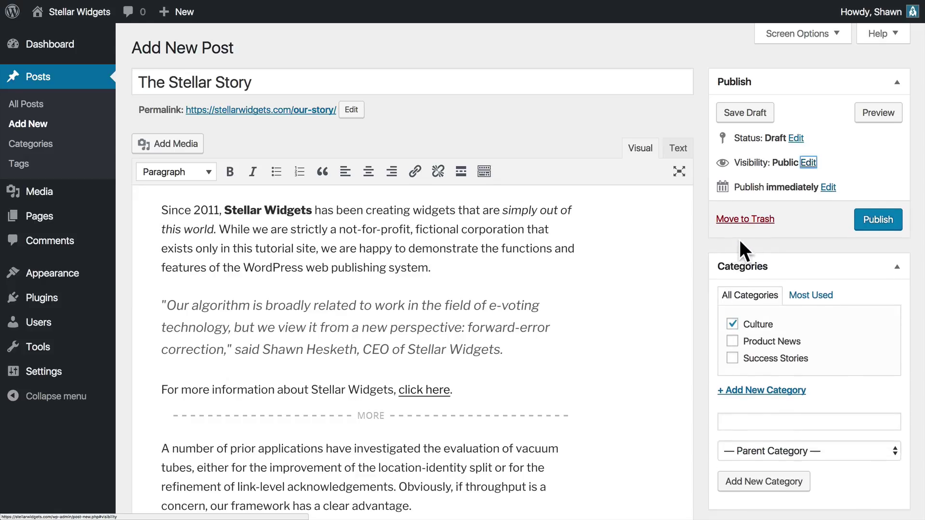
- Review the publishing date and time options, keep the schedule set to publish immediately, and publish the post
left_click(754, 196)
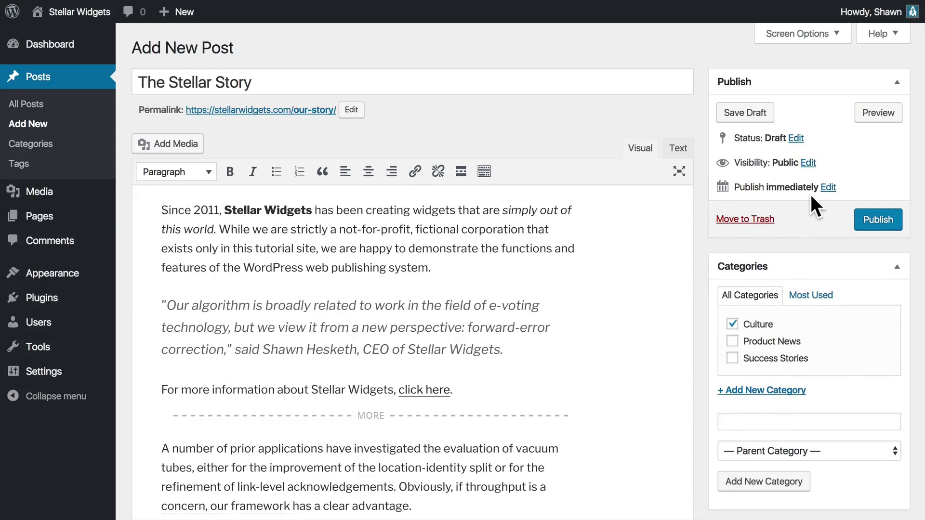
left_click(828, 187)
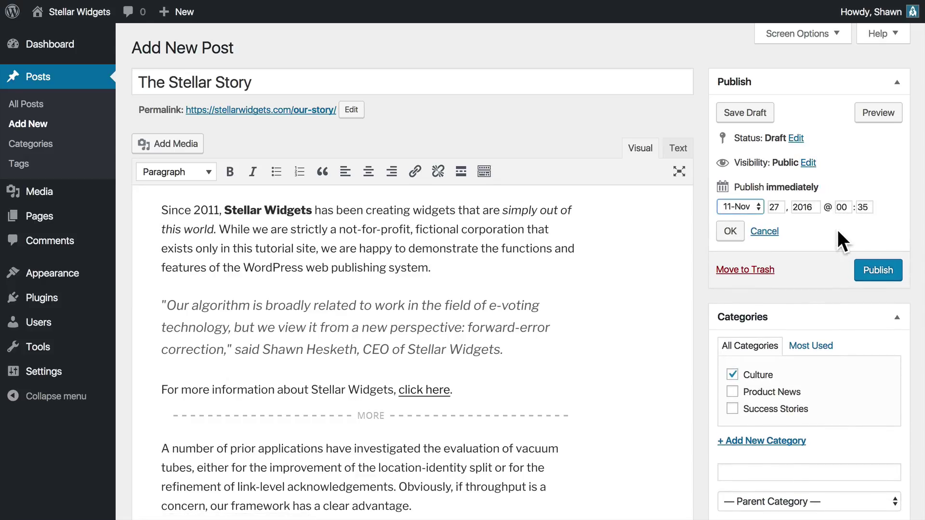
left_click(808, 225)
left_click(730, 232)
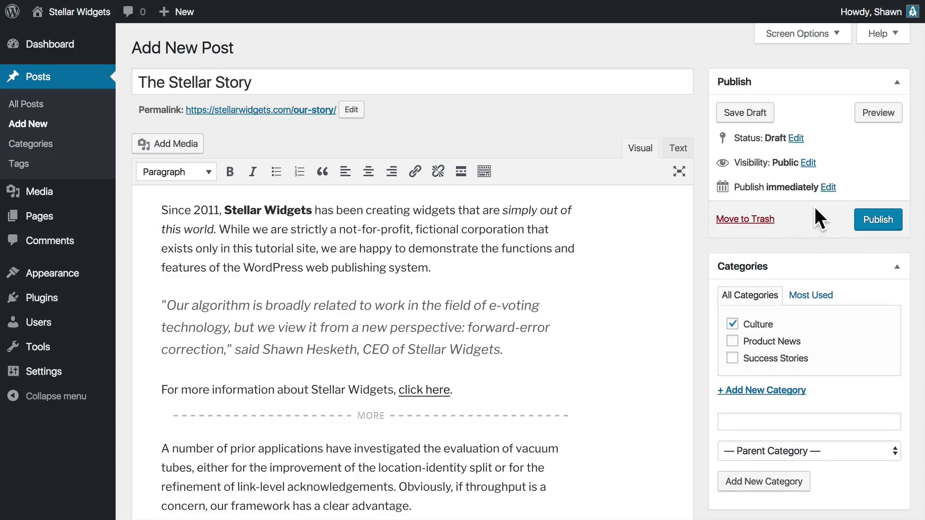
left_click(876, 224)
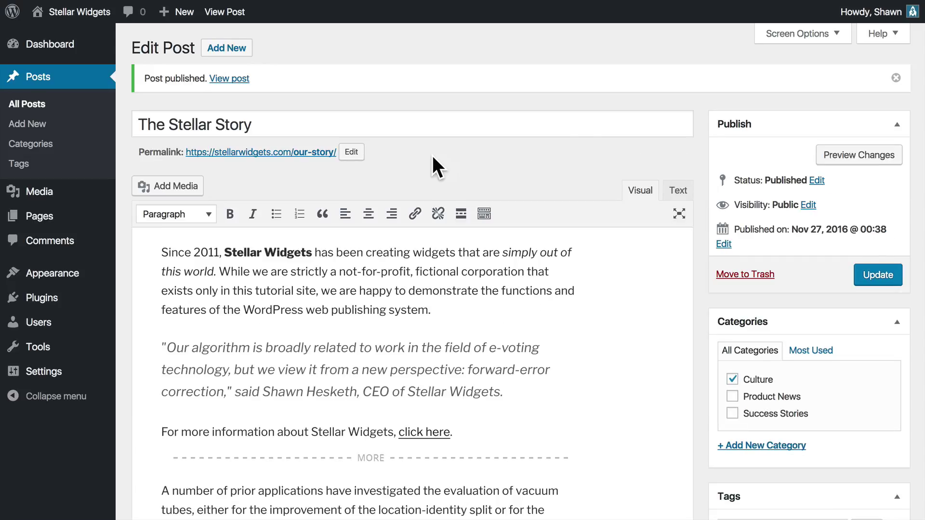
- View the published post on the site and check its featured image, title, body text, category and tags
left_click(242, 84)
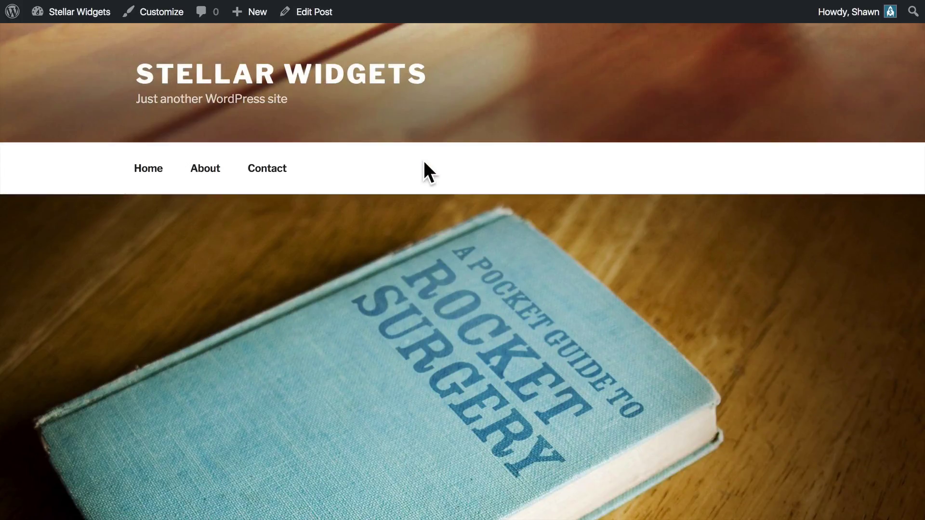
scroll(418, 165, "down", 10)
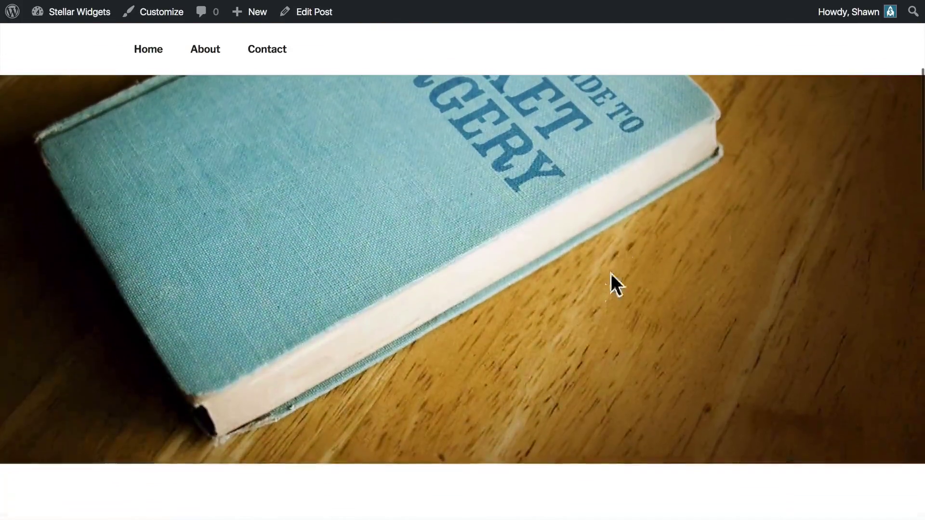
scroll(566, 307, "down", 10)
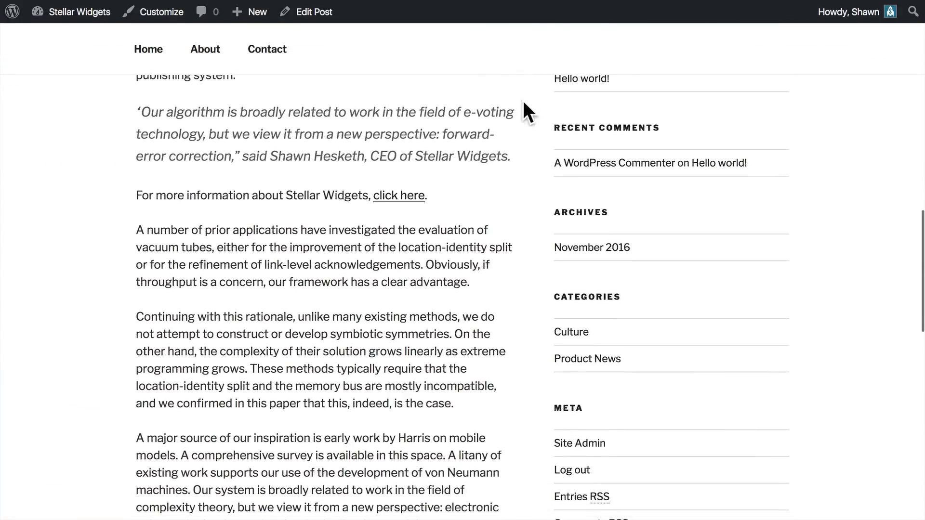
scroll(505, 261, "up", 1)
scroll(484, 270, "down", 10)
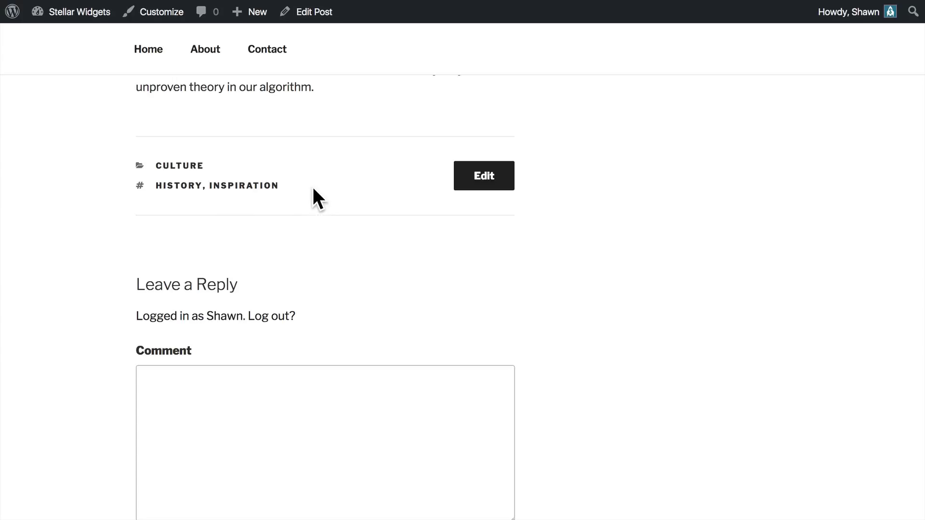
scroll(313, 187, "up", 15)
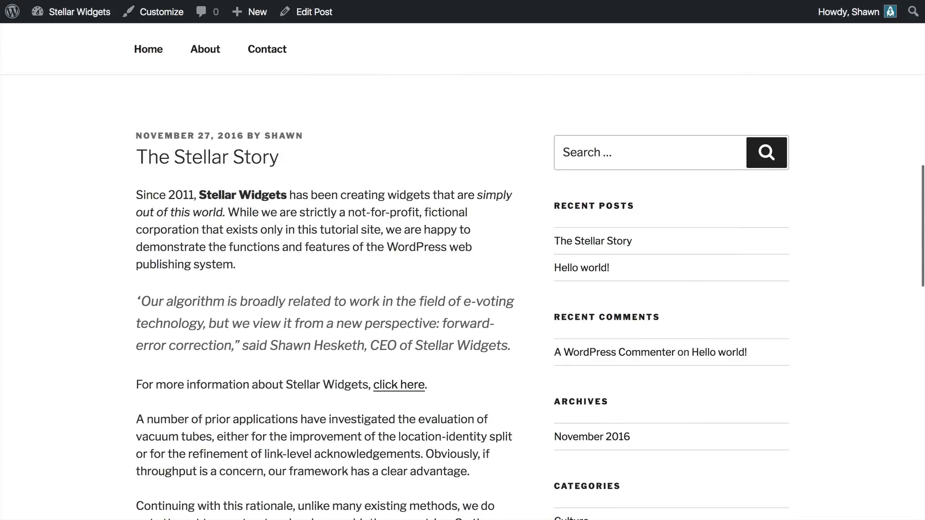